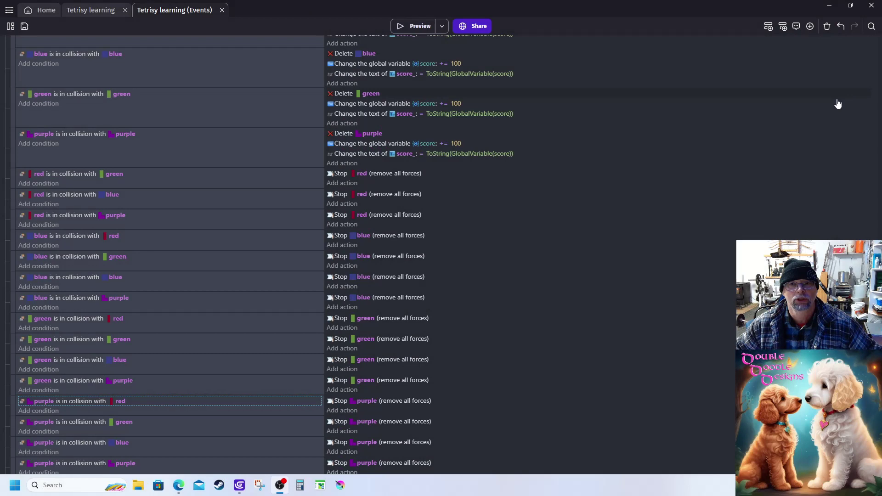
Launch the swamp-inator preview and let coloured blocks fall until the score shows 100.
{"action": "left_click", "coordinate": [404, 30]}
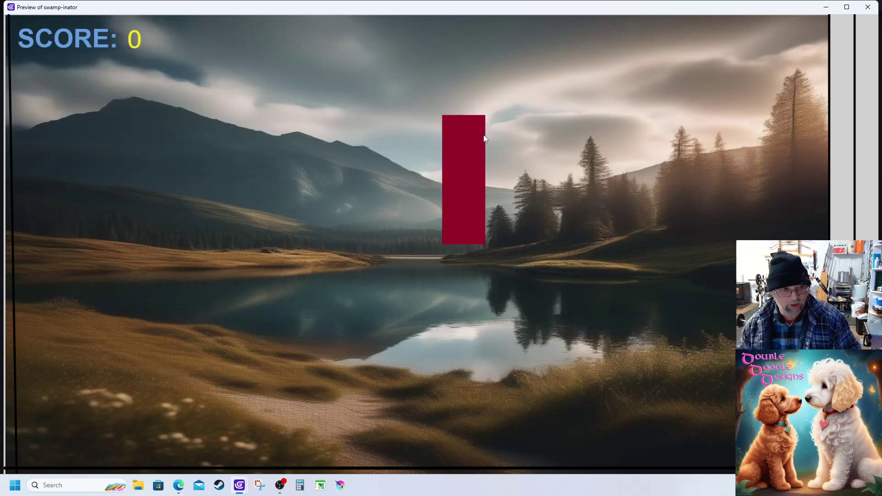
{"action": "left_click", "coordinate": [483, 138]}
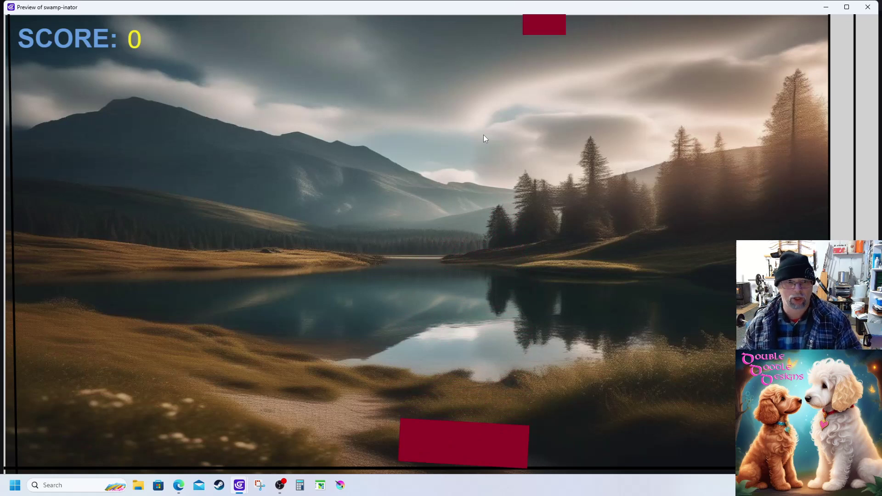
{"action": "left_click", "coordinate": [483, 138]}
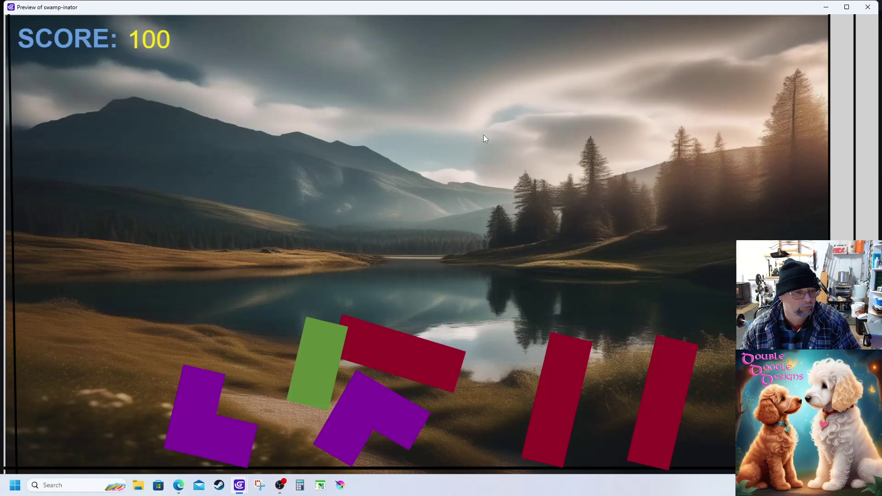
Shift the blue block left, then rotate the purple L piece onto the other purple block.
{"action": "key", "text": "Left"}
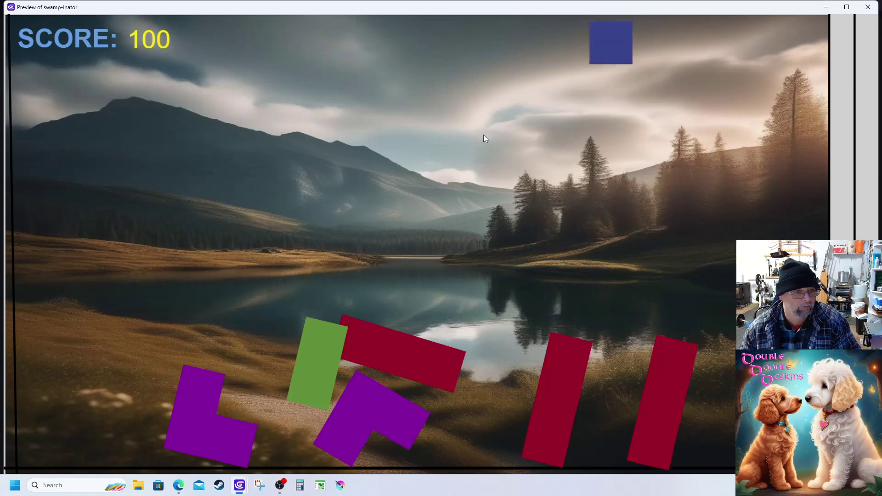
{"action": "key", "text": "Left"}
{"action": "key", "text": "Left"}
{"action": "key", "text": "Left"}
{"action": "key", "text": "Left"}
{"action": "key", "text": "Left"}
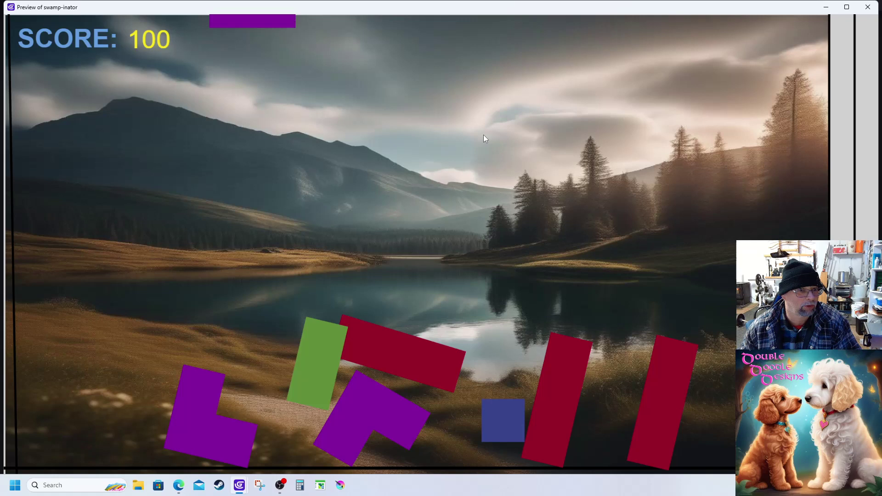
{"action": "key", "text": "Up"}
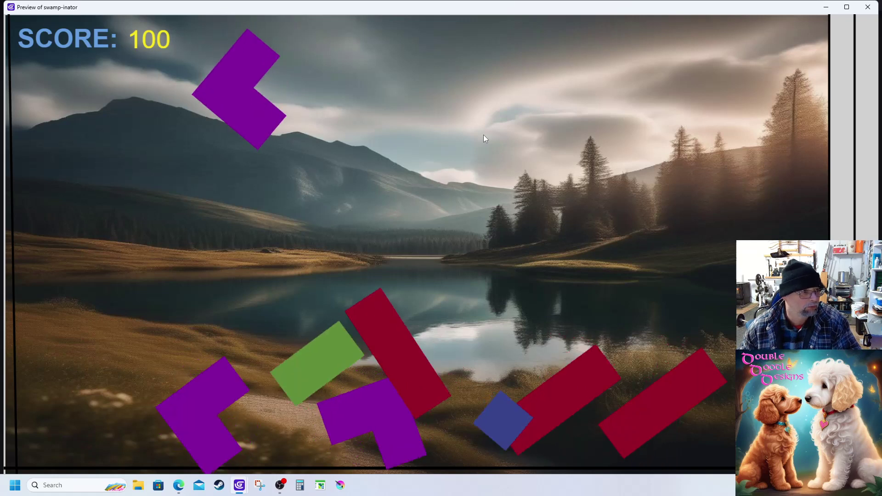
{"action": "key", "text": "Left"}
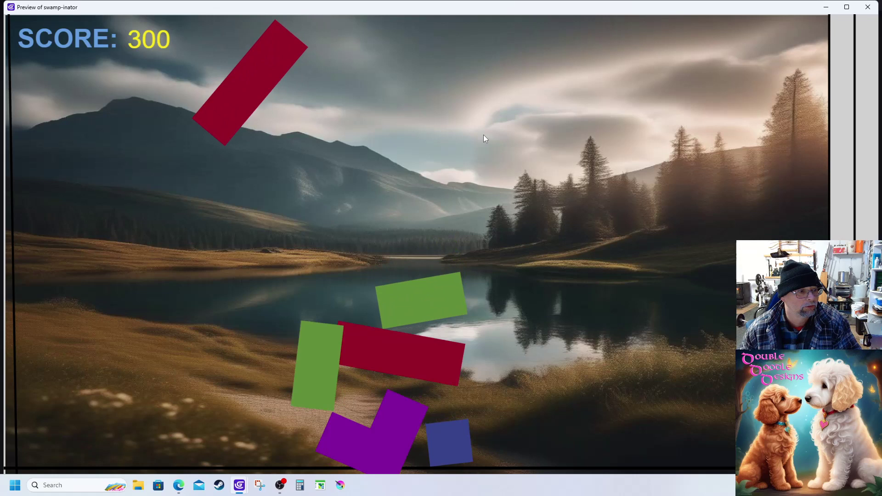
Steer the red bars left and right and turn the purple L piece.
{"action": "key", "text": "Right"}
{"action": "key", "text": "Right"}
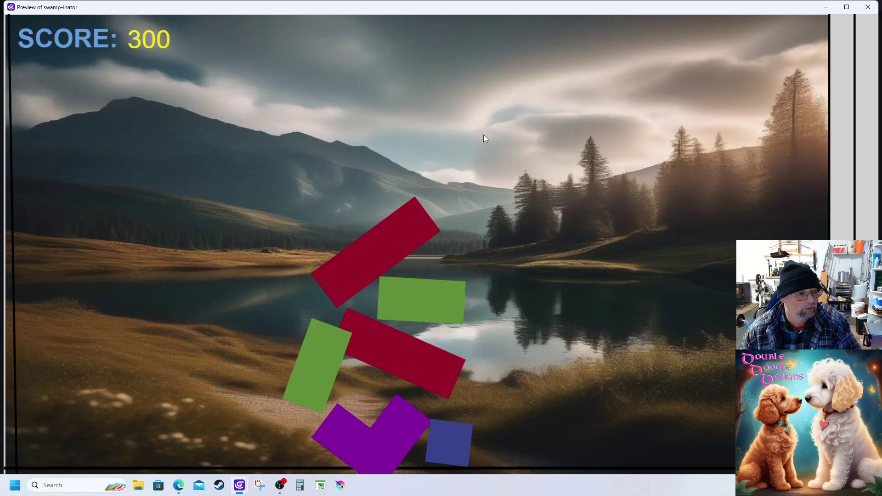
{"action": "key", "text": "Left"}
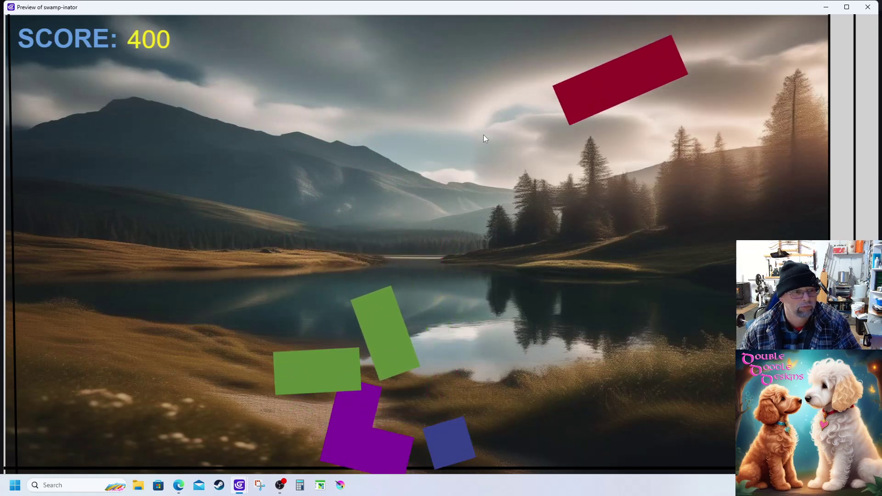
{"action": "key", "text": "Left"}
{"action": "key", "text": "Left"}
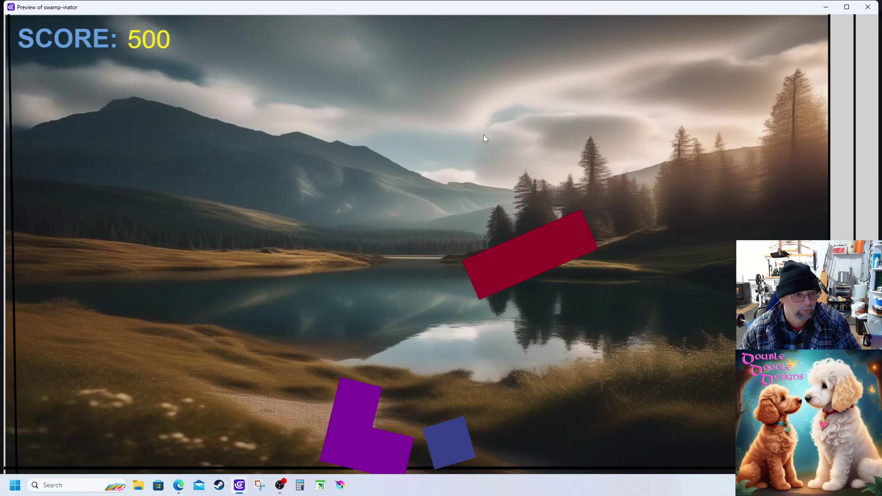
{"action": "key", "text": "Left"}
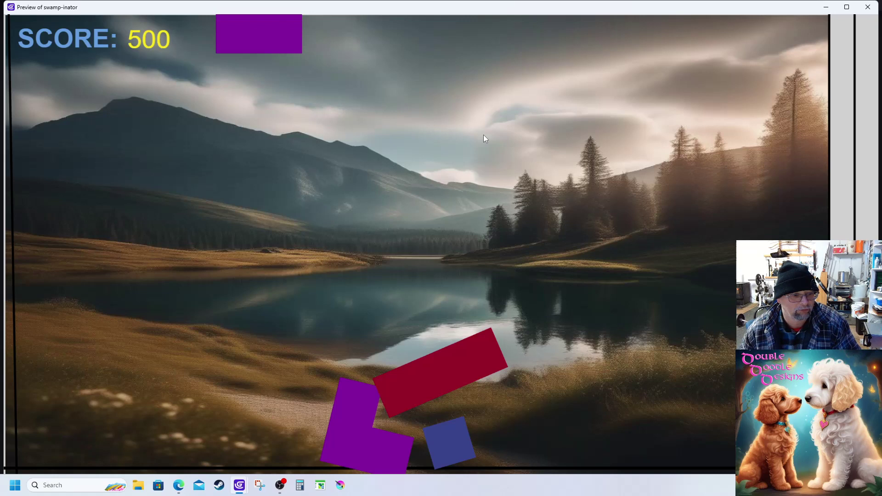
{"action": "key", "text": "Right"}
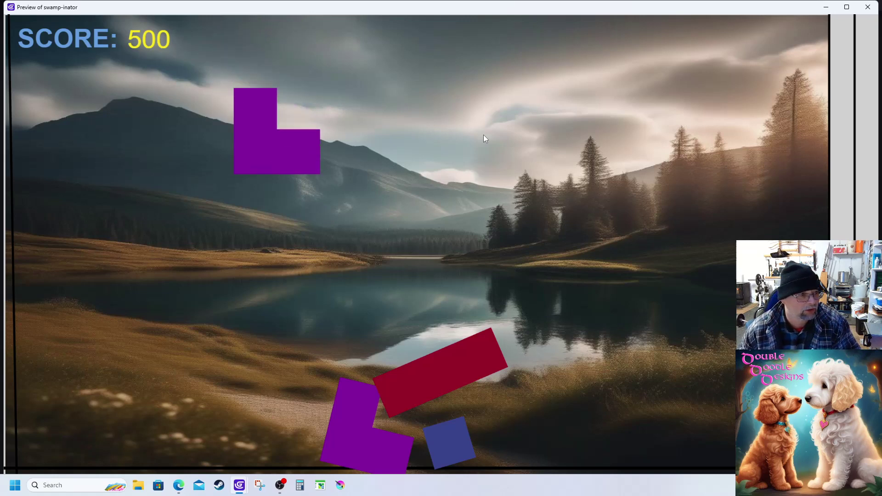
{"action": "key", "text": "Up"}
{"action": "key", "text": "Right"}
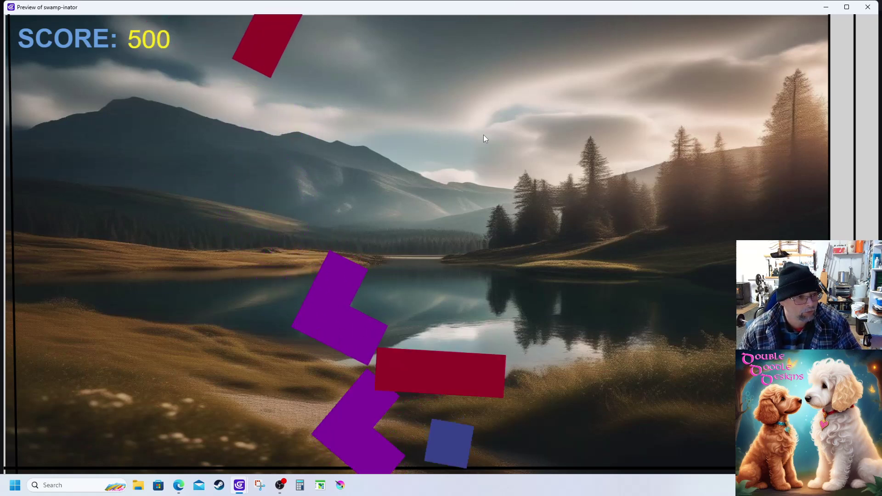
{"action": "key", "text": "Right"}
{"action": "key", "text": "Right"}
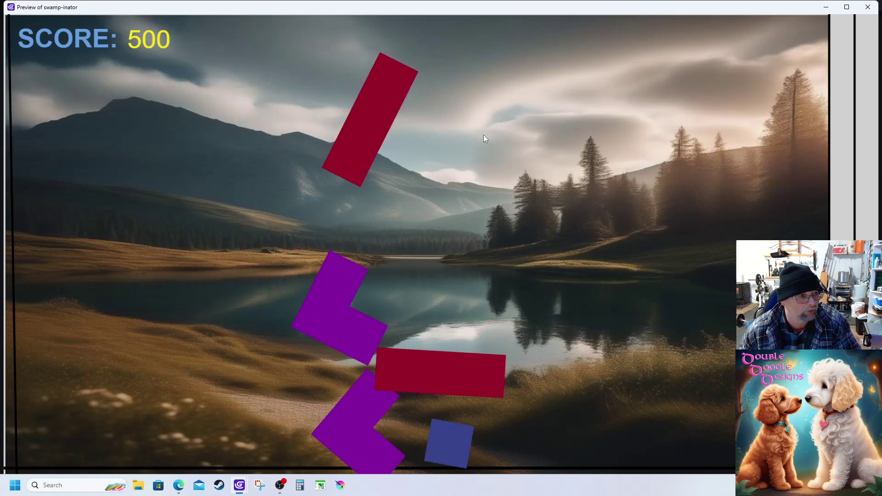
{"action": "key", "text": "Right"}
{"action": "key", "text": "Right"}
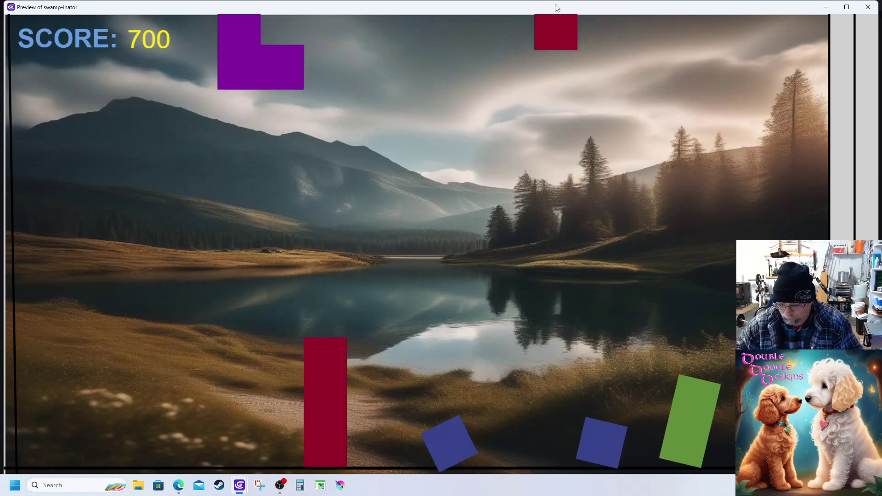
Nudge the falling pieces right, then close the preview to return to the Tetrisy learning events sheet.
{"action": "key", "text": "Right"}
{"action": "key", "text": "Right"}
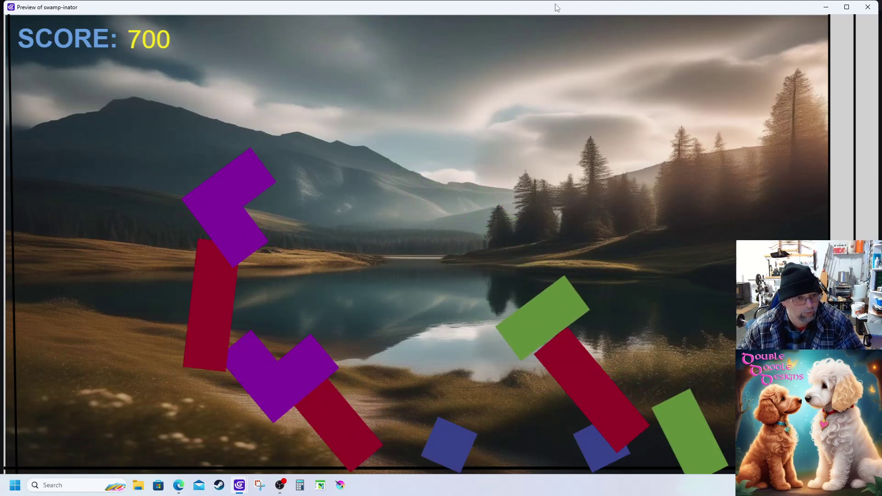
{"action": "key", "text": "alt+F4"}
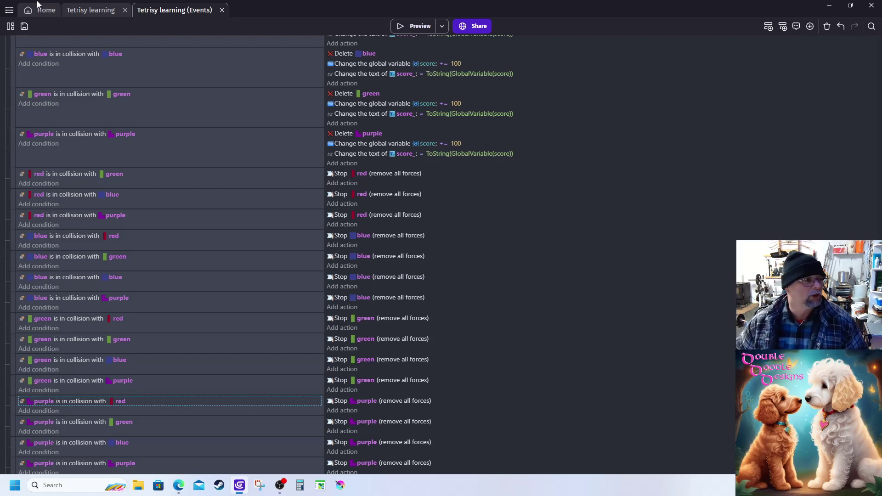
Open the purple object from the scene editor and view its L-shaped collision mask.
{"action": "left_click", "coordinate": [95, 13]}
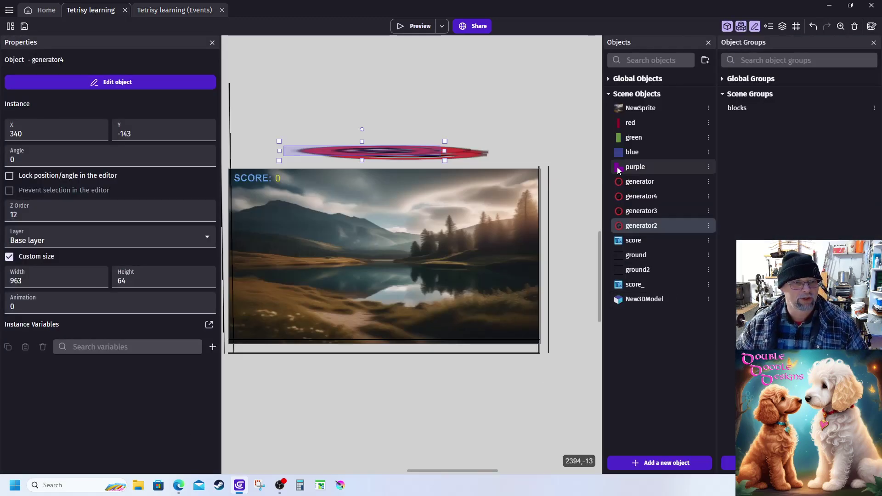
{"action": "double_click", "coordinate": [634, 166]}
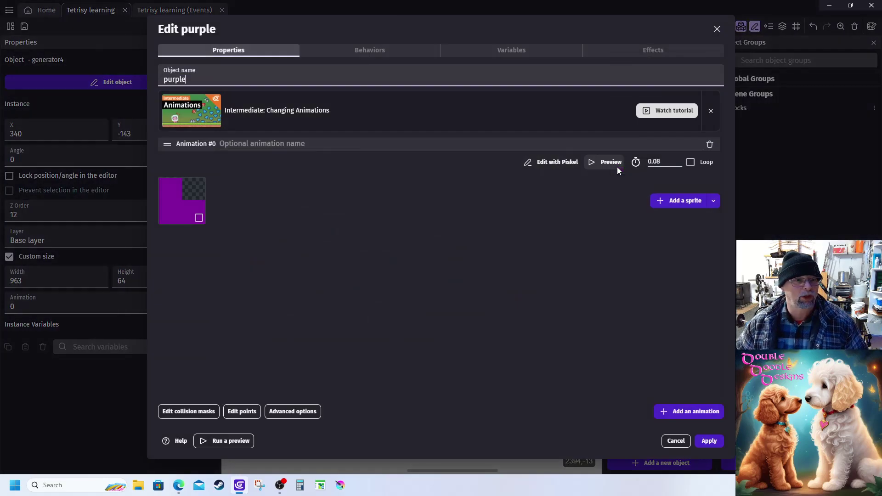
{"action": "left_click", "coordinate": [185, 411]}
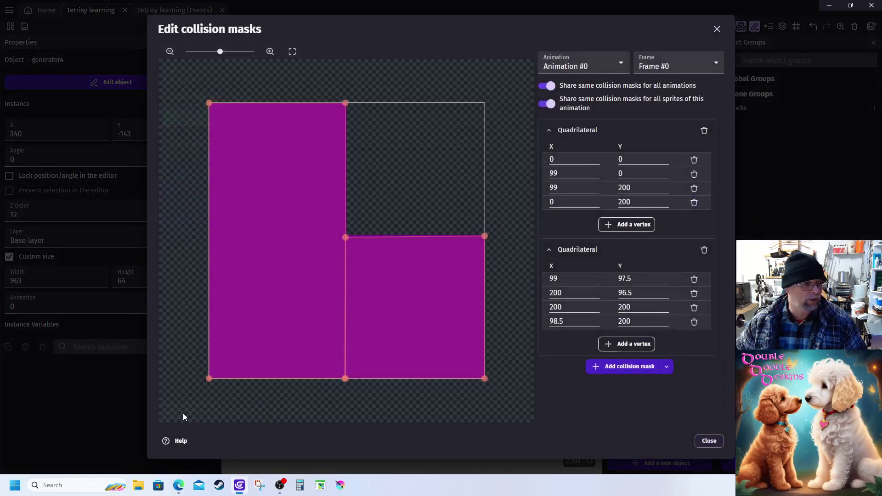